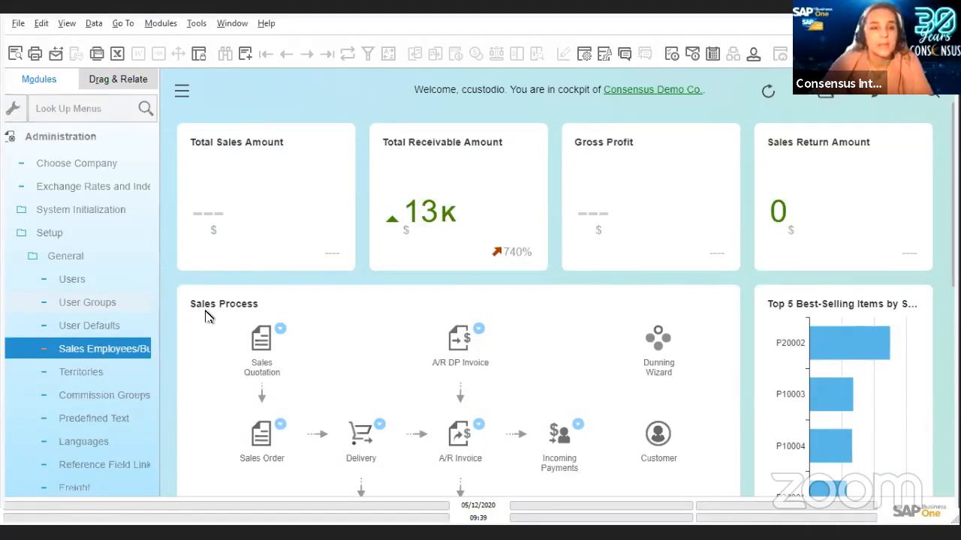
Open the User Groups window under Administration > Setup > General to list the existing groups.
{"action": "left_click", "coordinate": [124, 302]}
{"action": "left_click", "coordinate": [114, 306]}
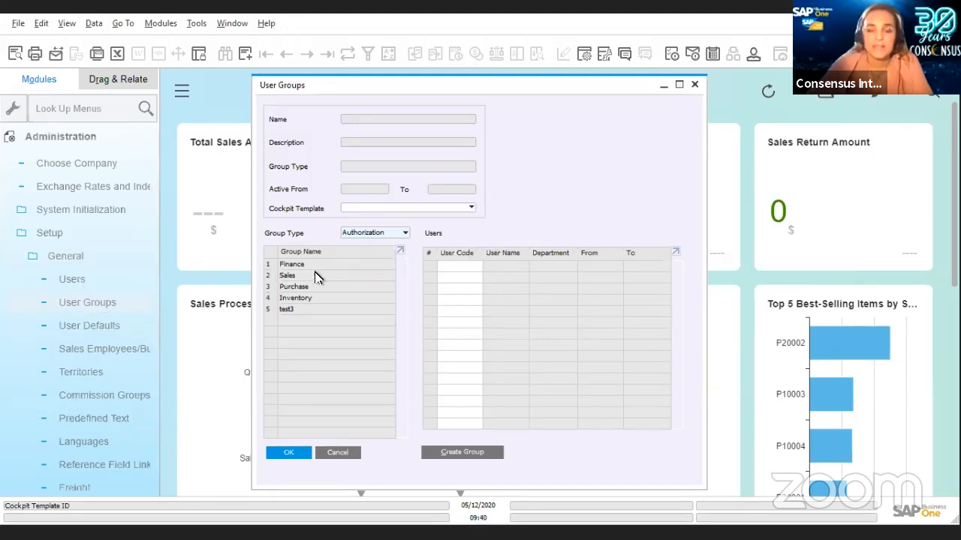
Review the available group types without changing them, then start a blank new user group.
{"action": "left_click", "coordinate": [406, 237]}
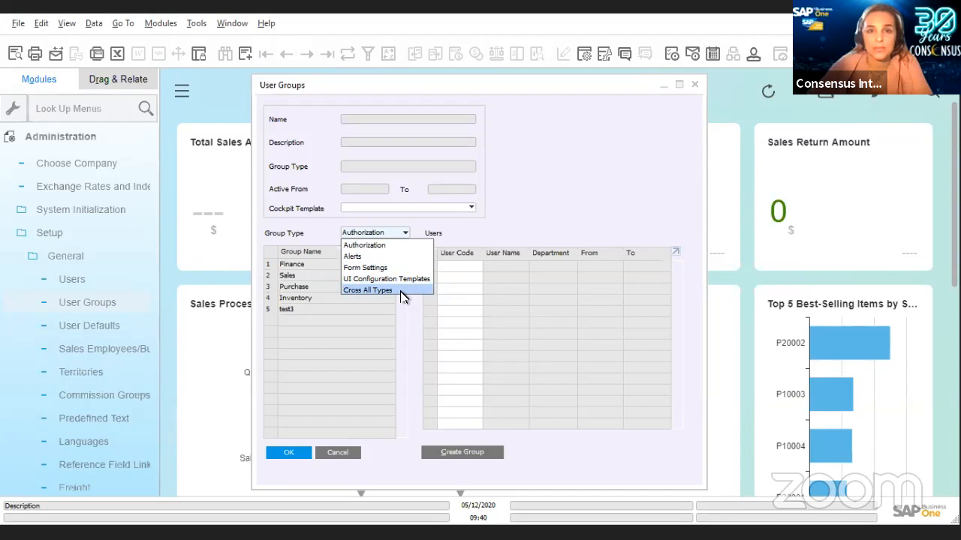
{"action": "left_click", "coordinate": [409, 334]}
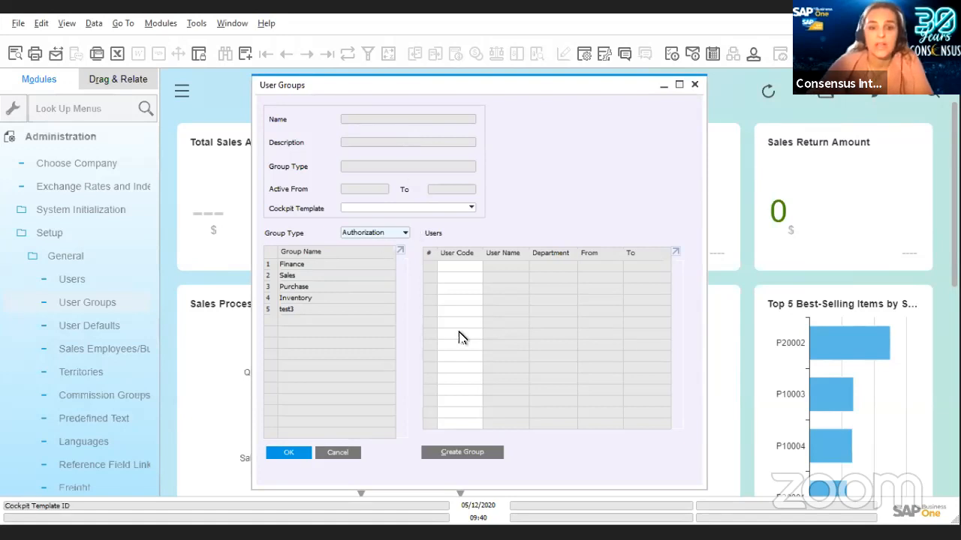
{"action": "left_click", "coordinate": [460, 454]}
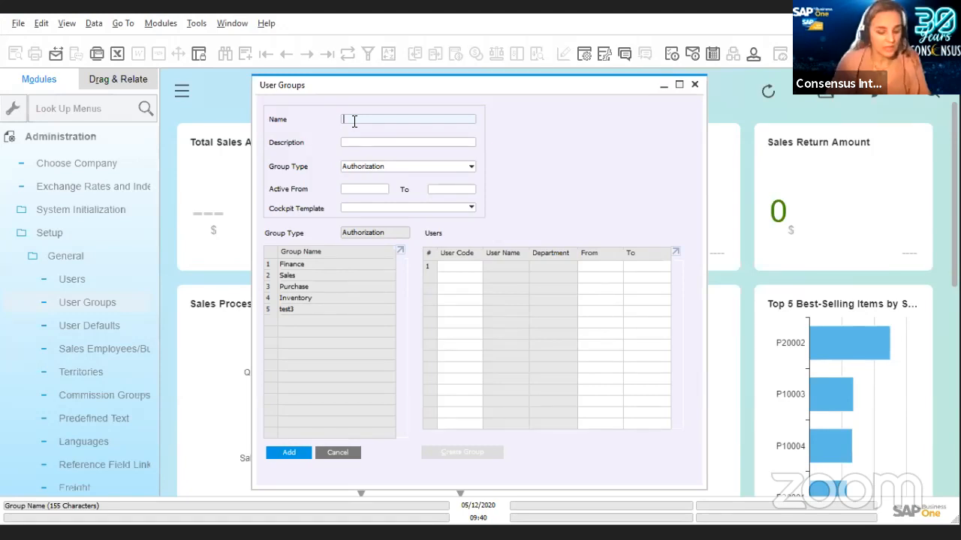
Name the group 'All type Customer Service (Forms, Alerts, Authorisations, UI', correcting a typo.
{"action": "type", "text": "A"}
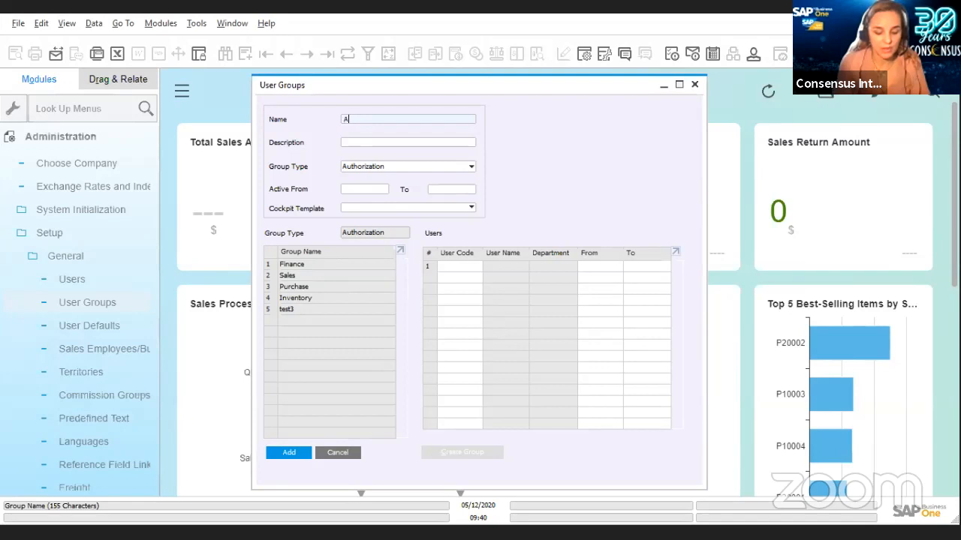
{"action": "type", "text": "ll type"}
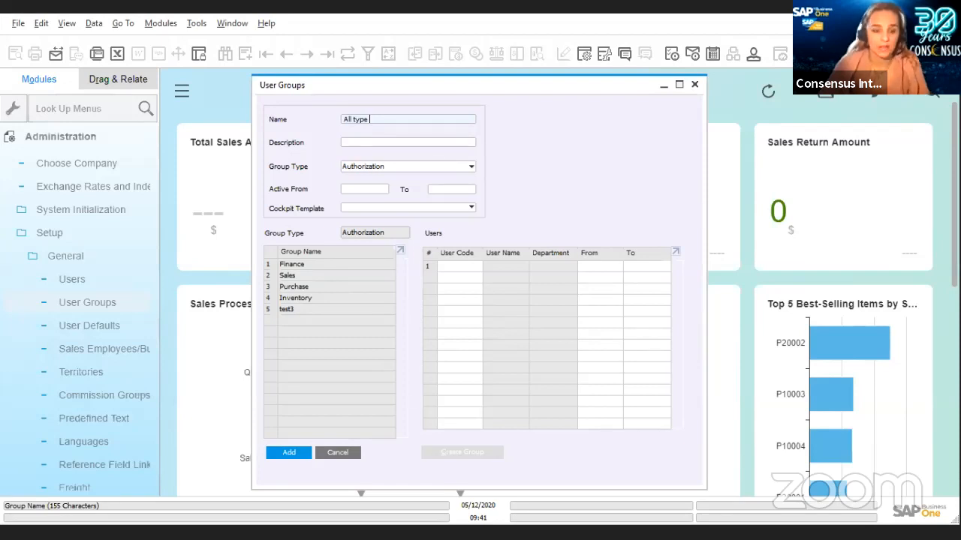
{"action": "type", "text": "Cust"}
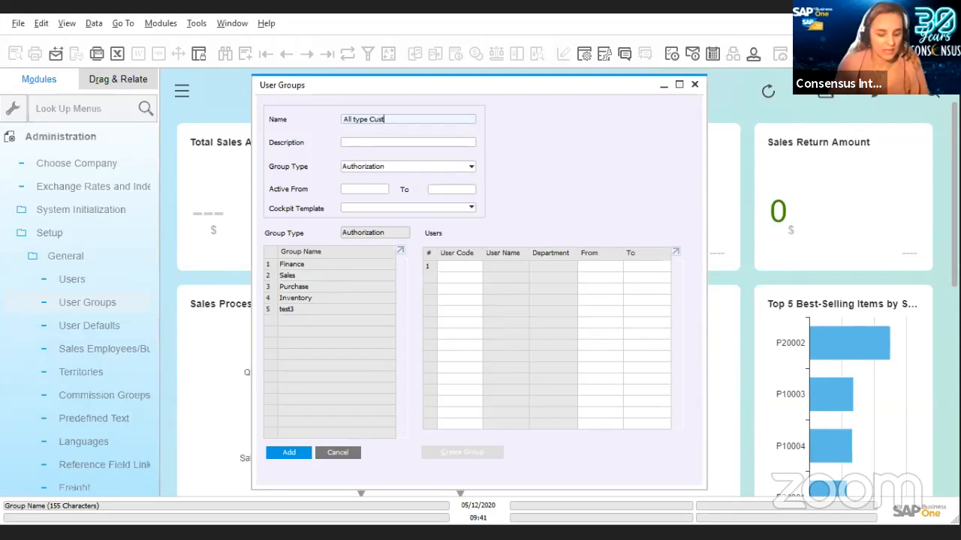
{"action": "type", "text": "omer Service "}
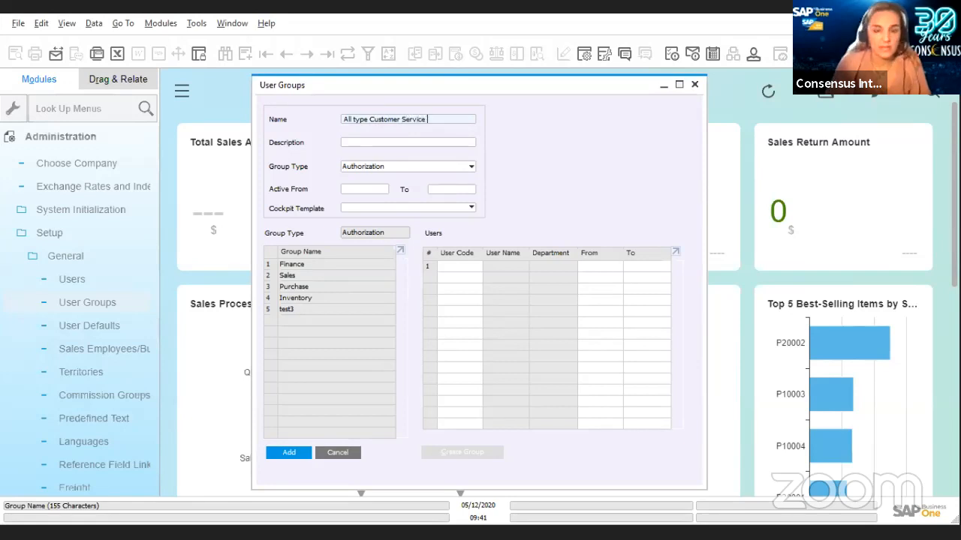
{"action": "type", "text": "(Fo"}
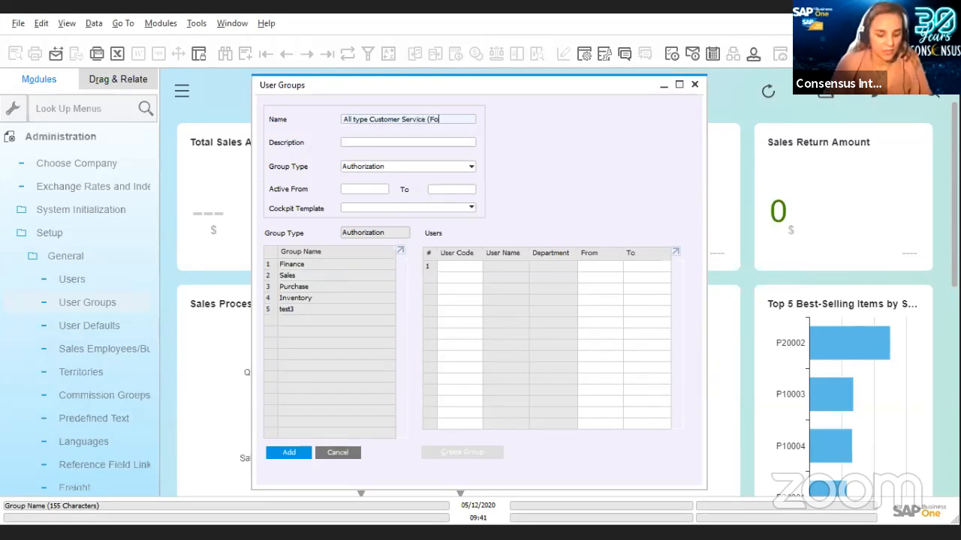
{"action": "type", "text": "rms, Aler"}
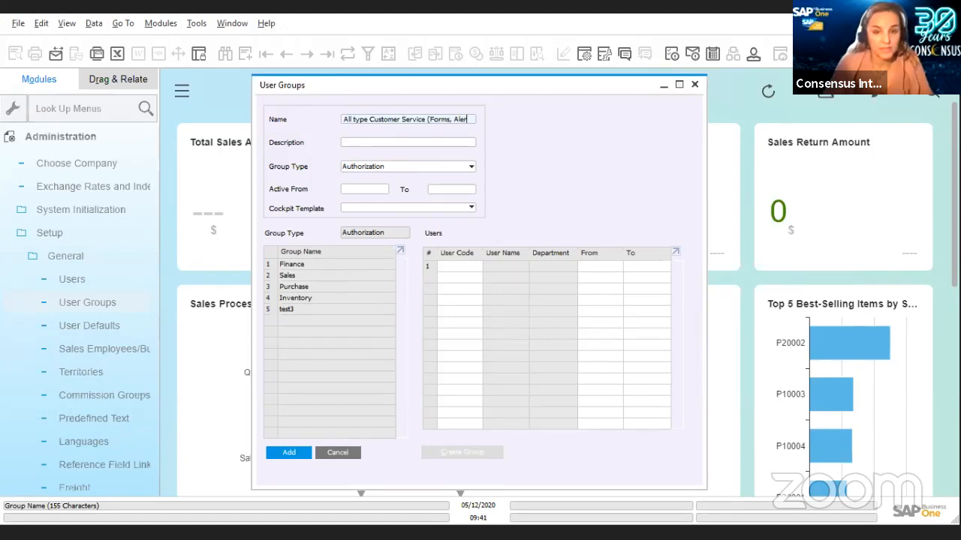
{"action": "type", "text": "ts, "}
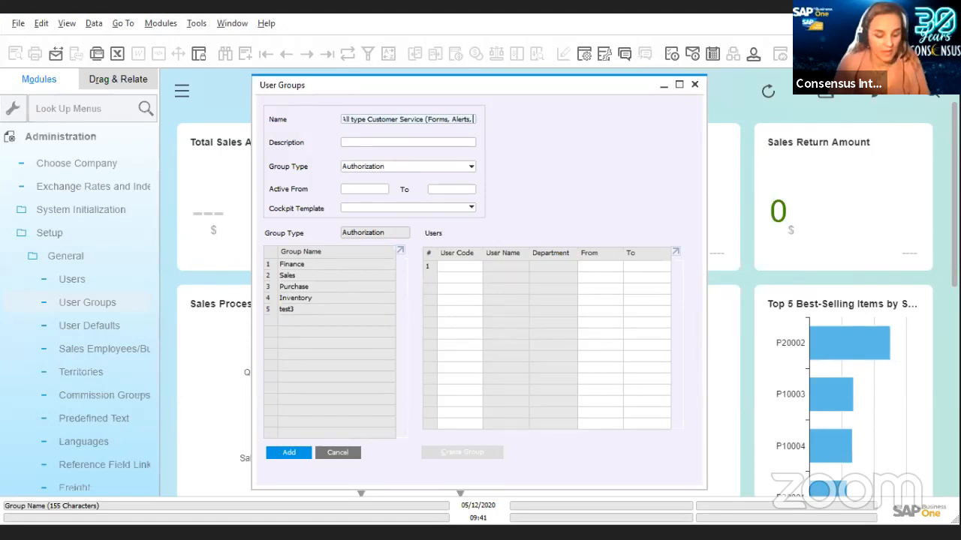
{"action": "type", "text": "Auto"}
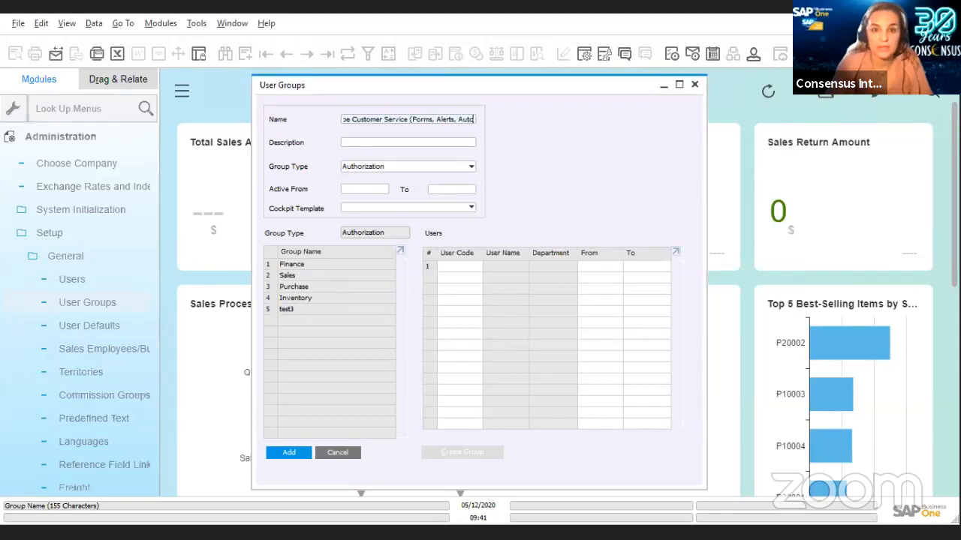
{"action": "key", "text": "BackSpace"}
{"action": "type", "text": "hor"}
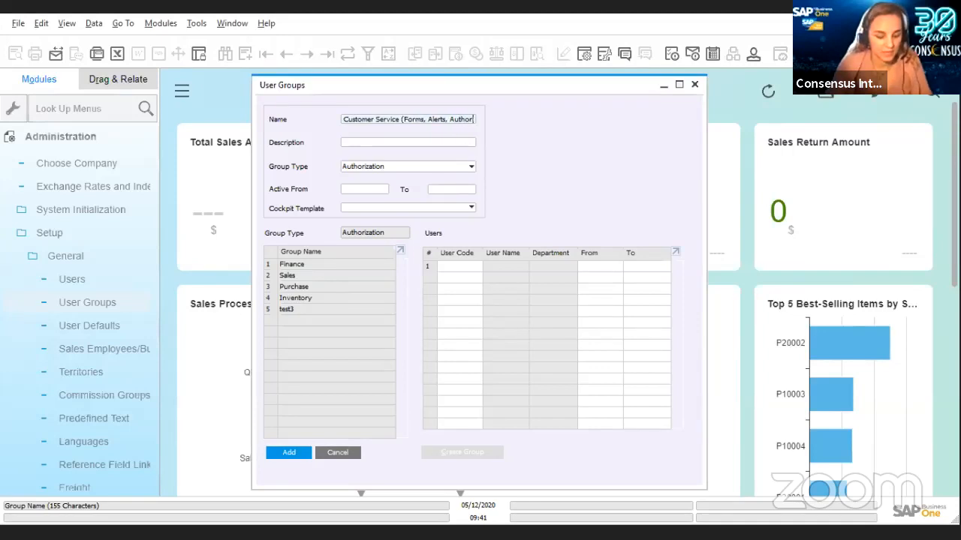
{"action": "type", "text": "isations"}
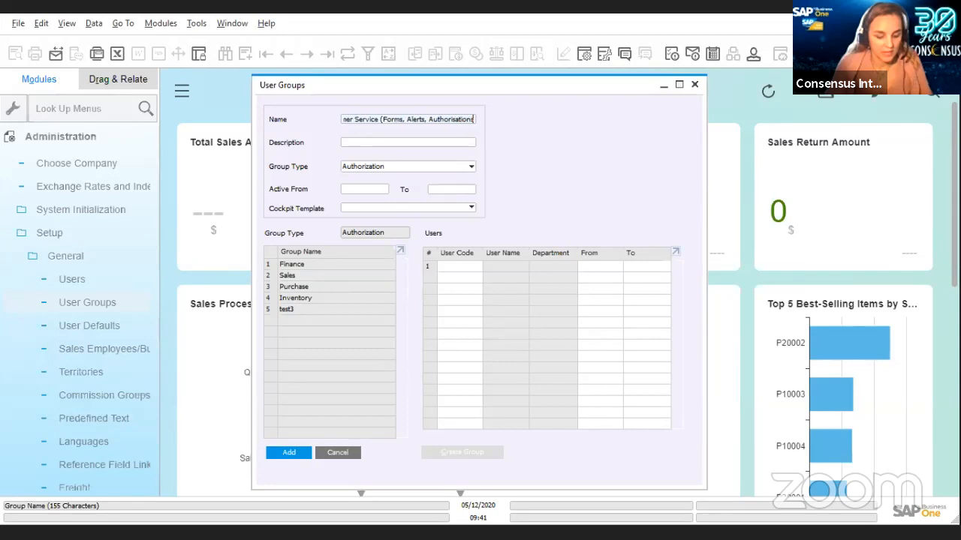
{"action": "type", "text": ", U"}
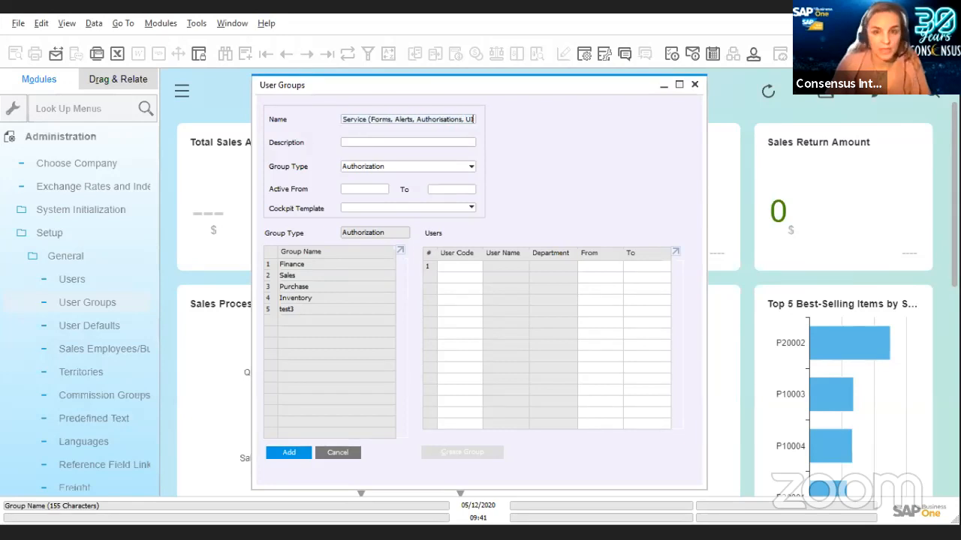
{"action": "type", "text": "I"}
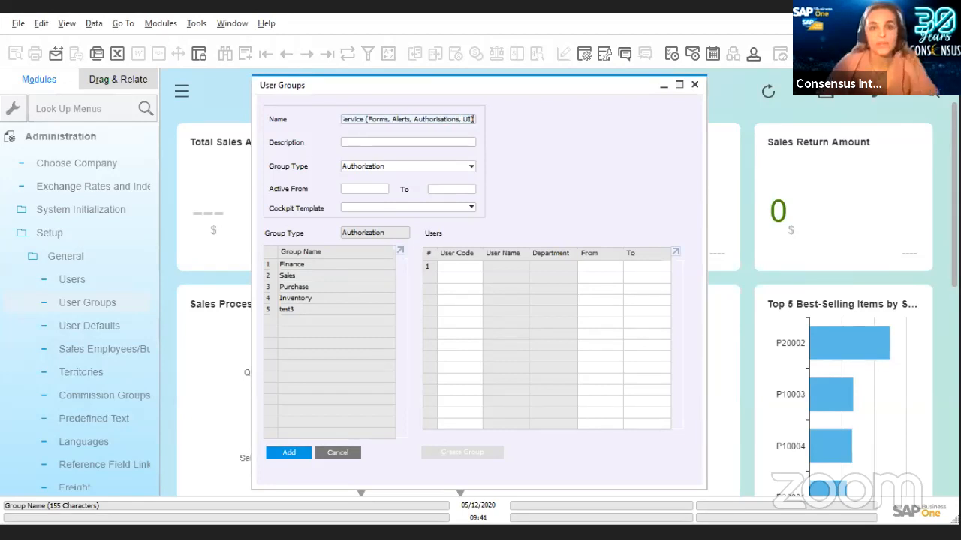
{"action": "left_click", "coordinate": [440, 142]}
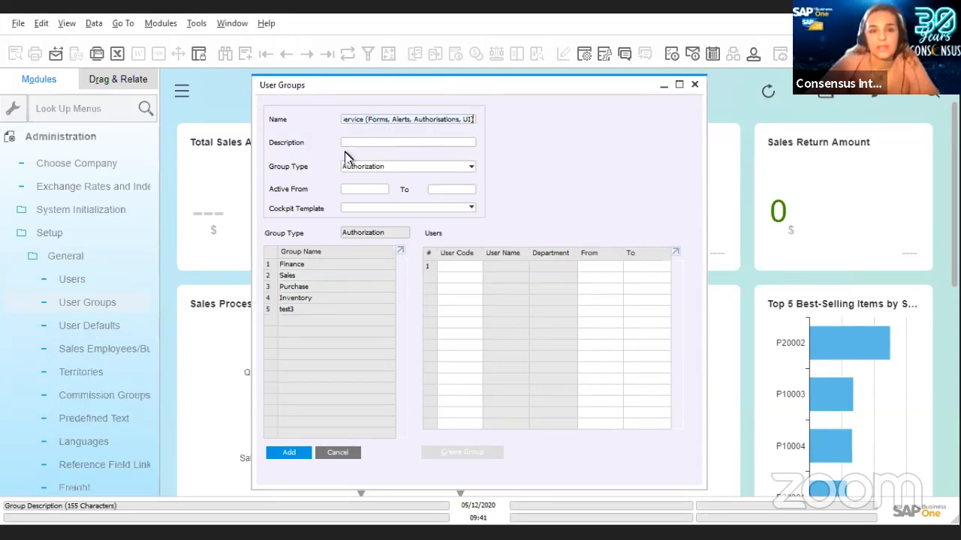
Make the new group Cross All Types and add its first user from the List of Users.
{"action": "left_click", "coordinate": [472, 171]}
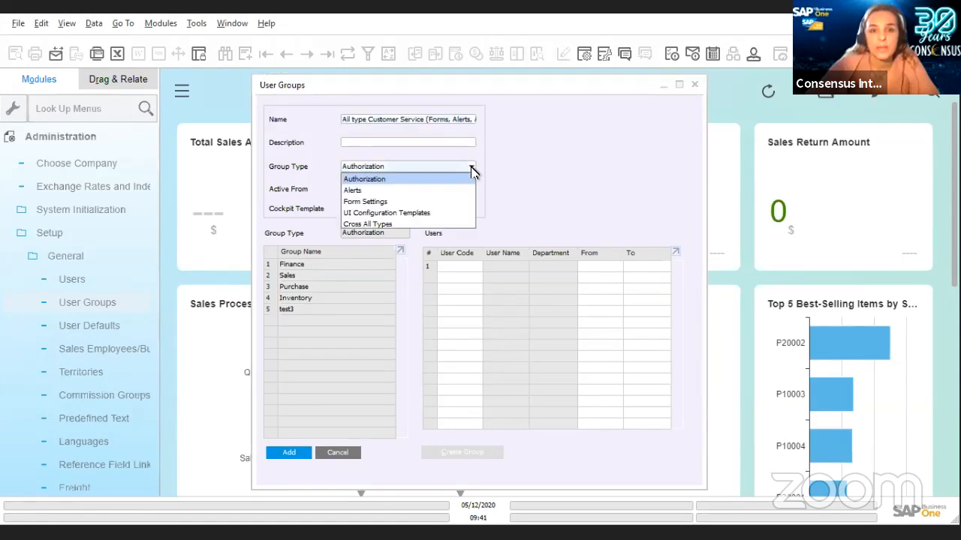
{"action": "left_click", "coordinate": [435, 227]}
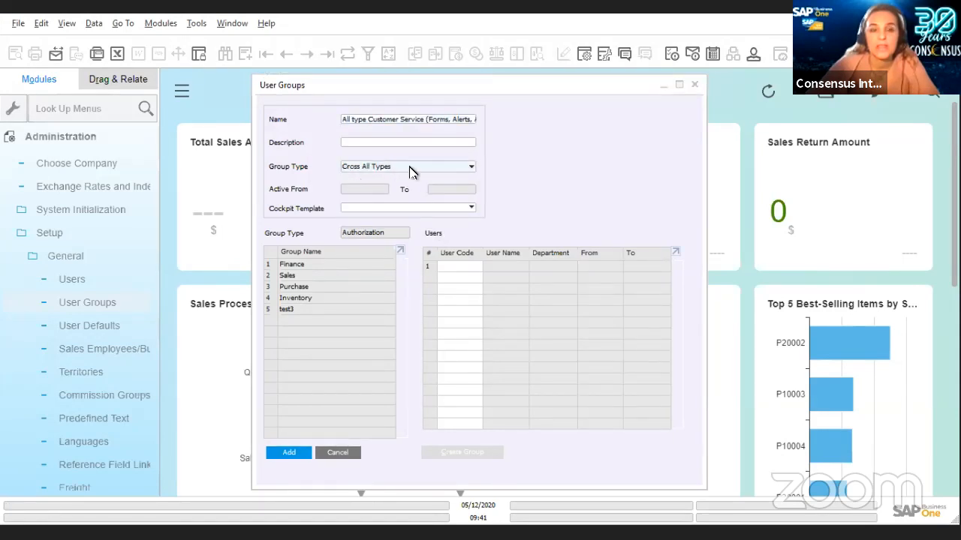
{"action": "left_click", "coordinate": [447, 267]}
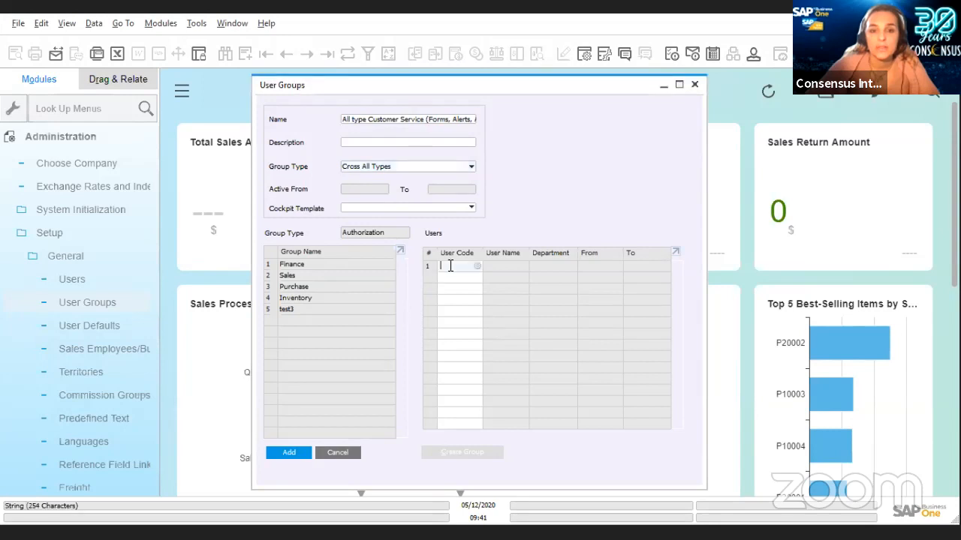
{"action": "left_click", "coordinate": [477, 267]}
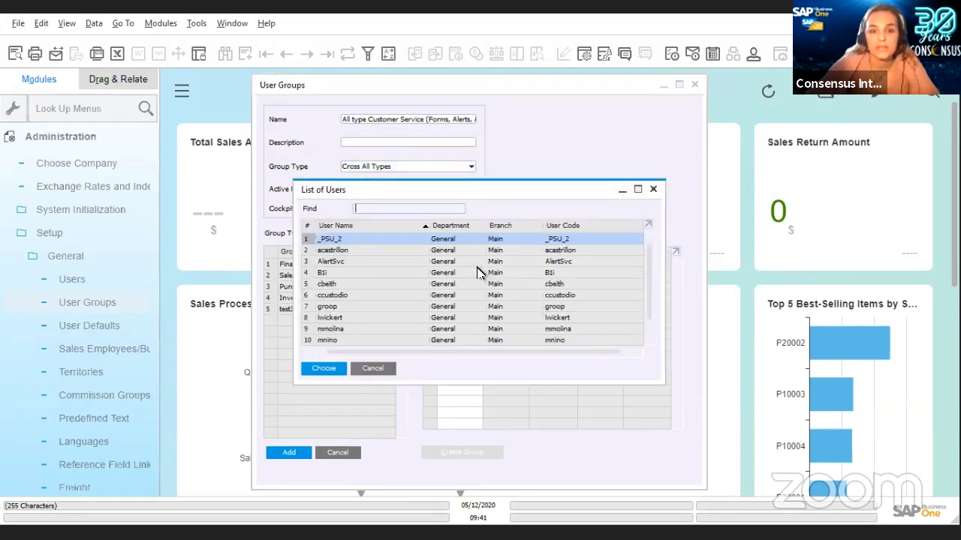
{"action": "left_click", "coordinate": [347, 251]}
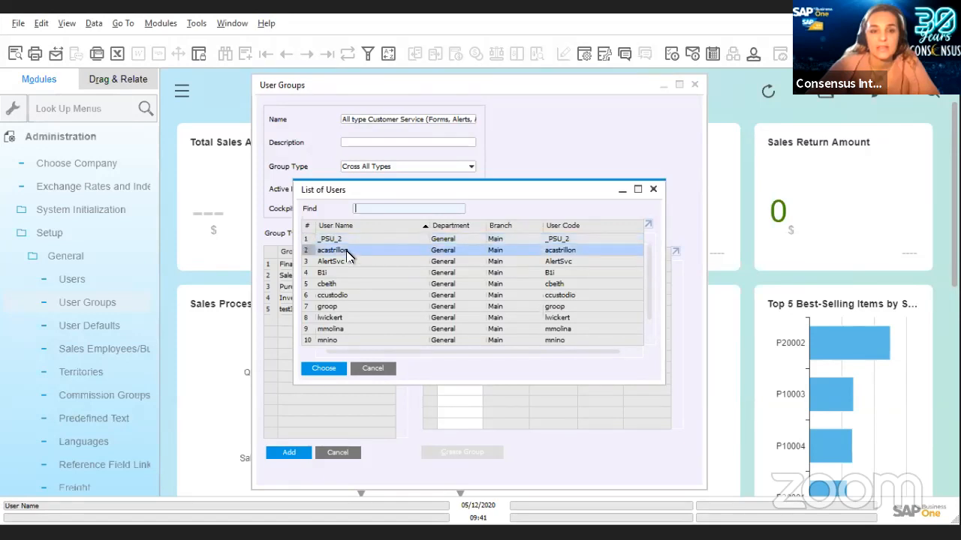
{"action": "left_click", "coordinate": [330, 369]}
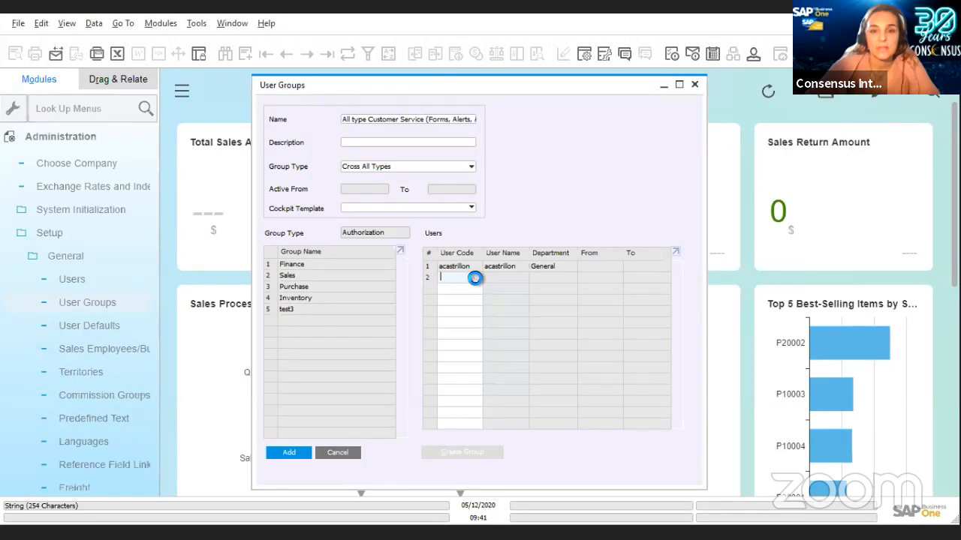
Add a second user to the group and save the new user group.
{"action": "left_click", "coordinate": [476, 277]}
{"action": "left_click", "coordinate": [366, 295]}
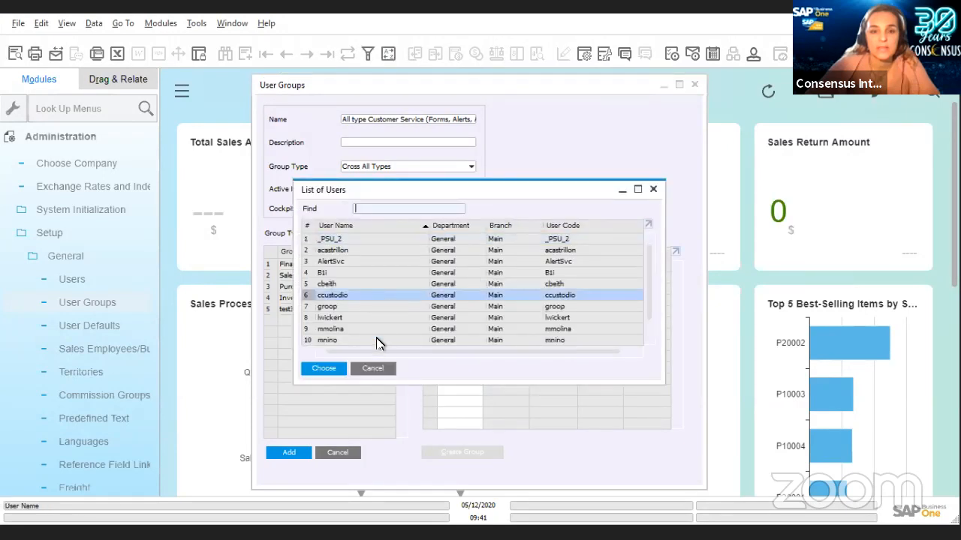
{"action": "left_click", "coordinate": [336, 368]}
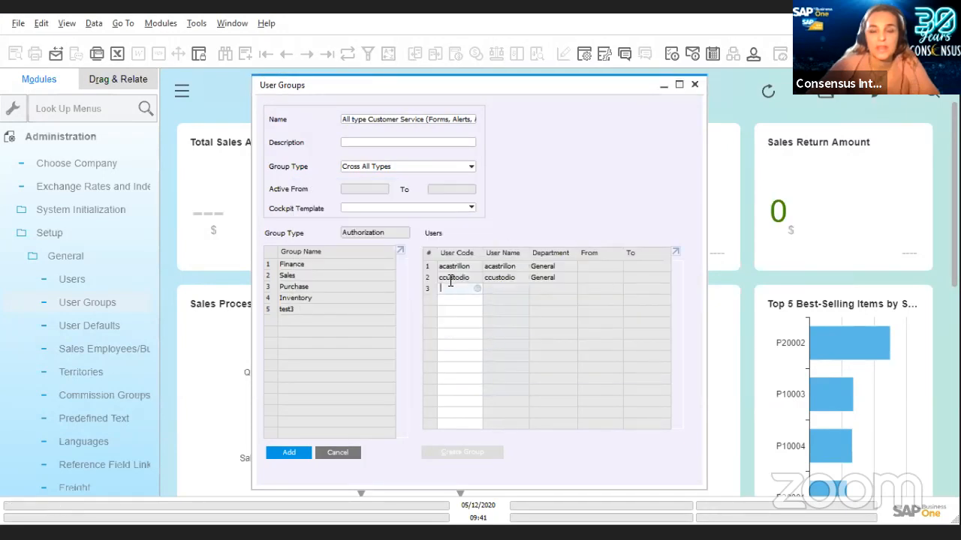
{"action": "left_click", "coordinate": [290, 455]}
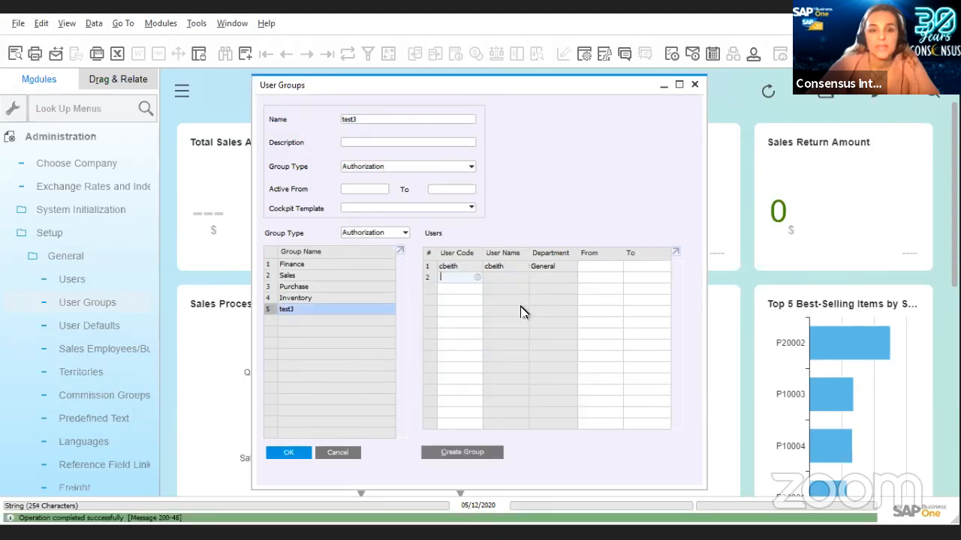
Filter the groups to Cross All Types to confirm the Customer Service group, then close User Groups.
{"action": "left_click", "coordinate": [406, 233]}
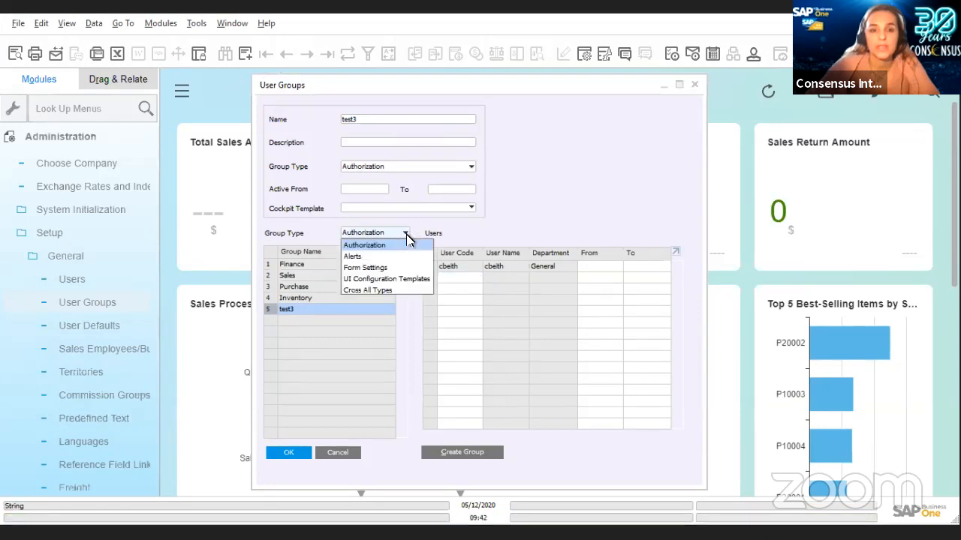
{"action": "left_click", "coordinate": [384, 291]}
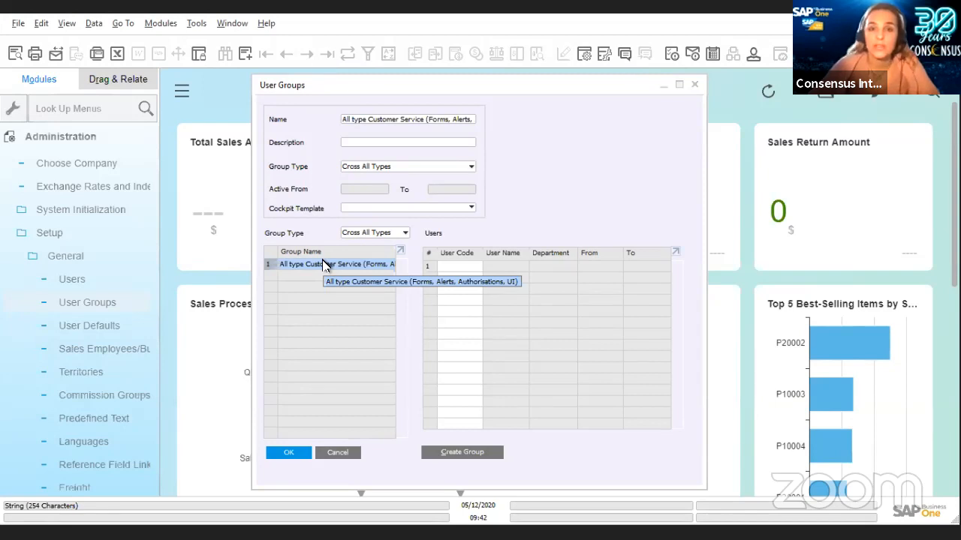
{"action": "left_click", "coordinate": [696, 88]}
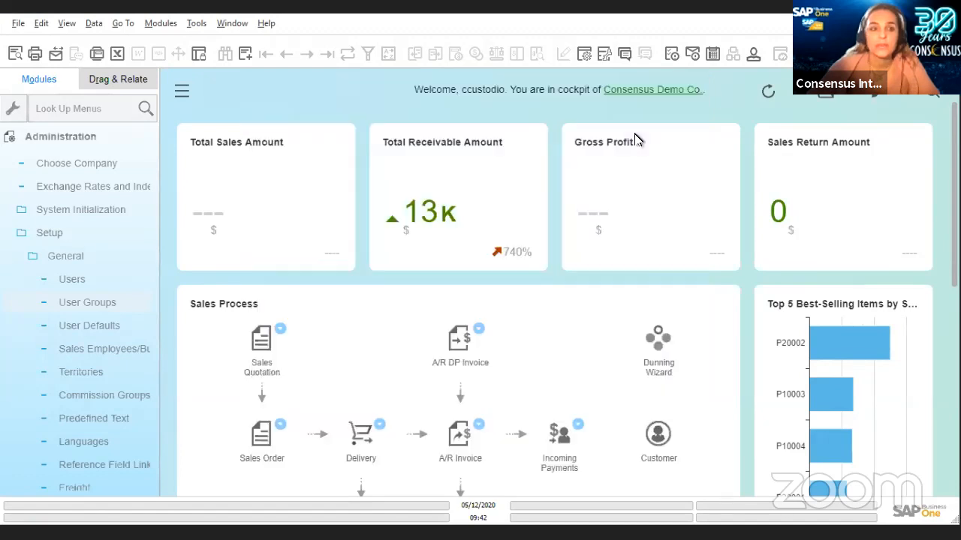
In Users - Setup, step back to the previous user record and bring up Copy Form Settings.
{"action": "left_click", "coordinate": [70, 279]}
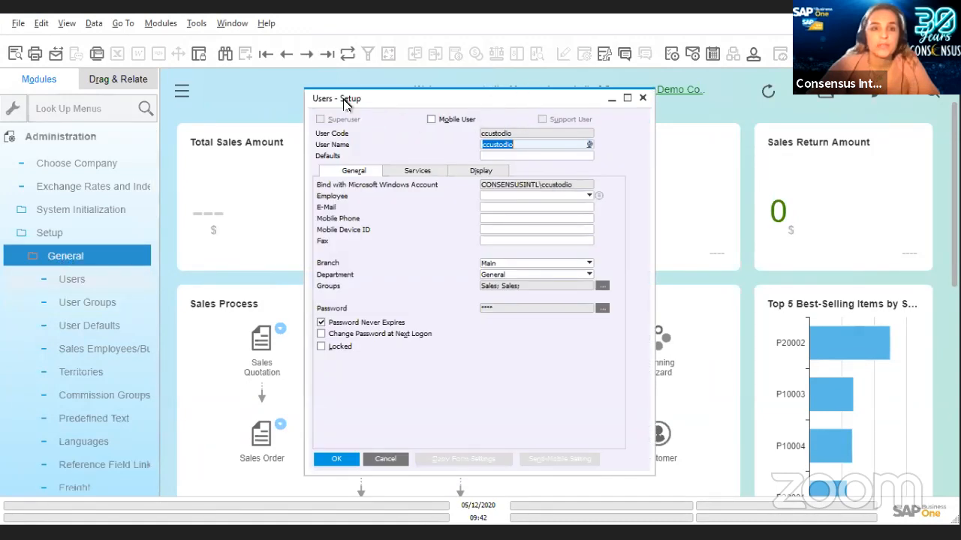
{"action": "key", "text": "Page_Up"}
{"action": "key", "text": "Page_Up"}
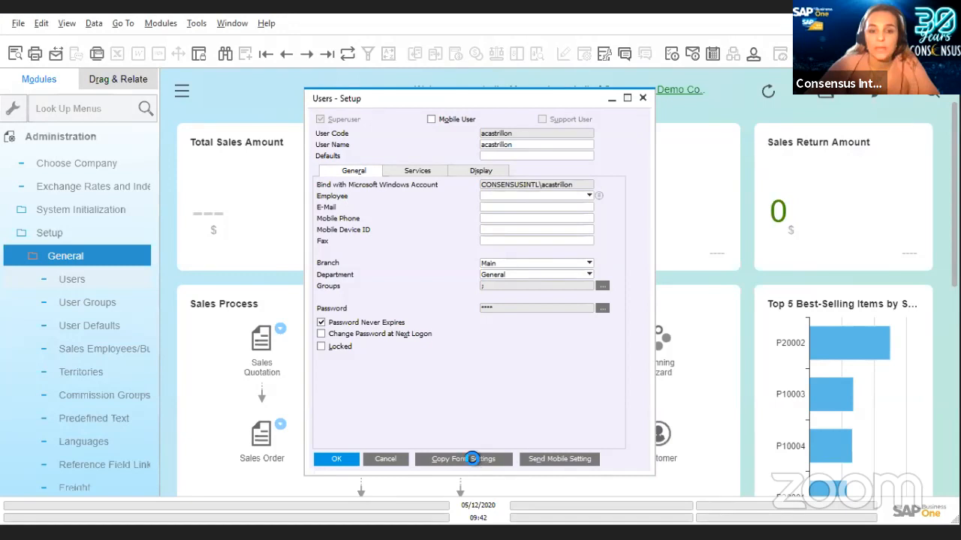
{"action": "left_click", "coordinate": [473, 461]}
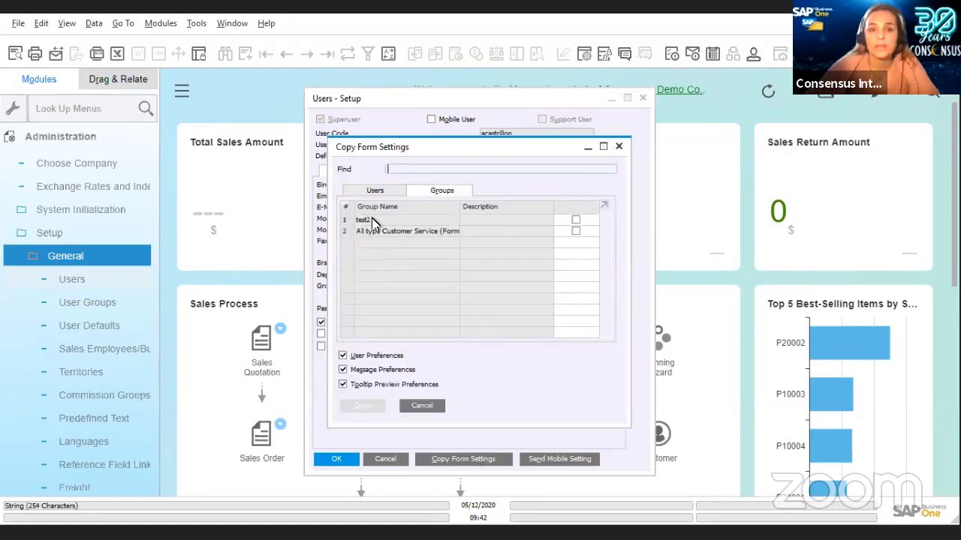
Copy the All type Customer Service group's form settings to the user, then switch to the slides.
{"action": "left_click", "coordinate": [375, 192]}
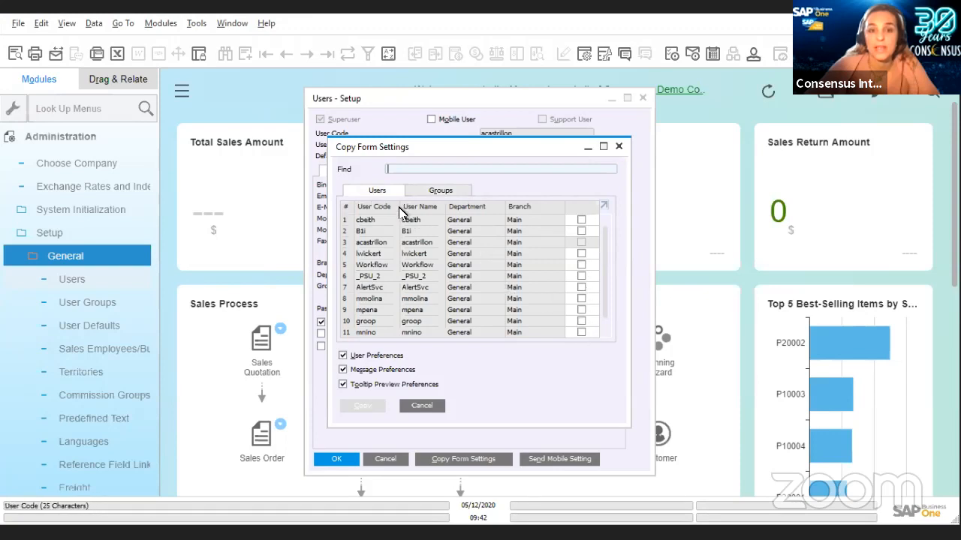
{"action": "left_click", "coordinate": [448, 194]}
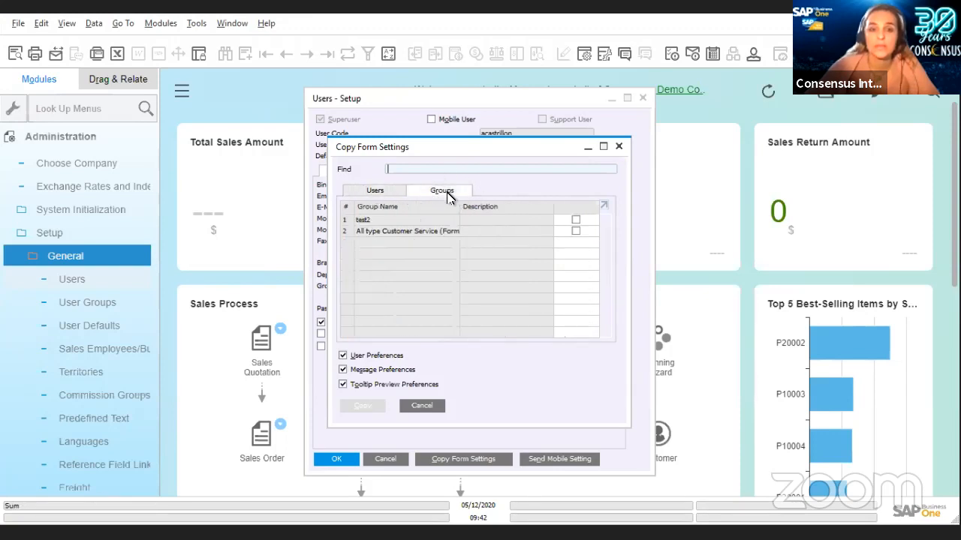
{"action": "left_click", "coordinate": [404, 233]}
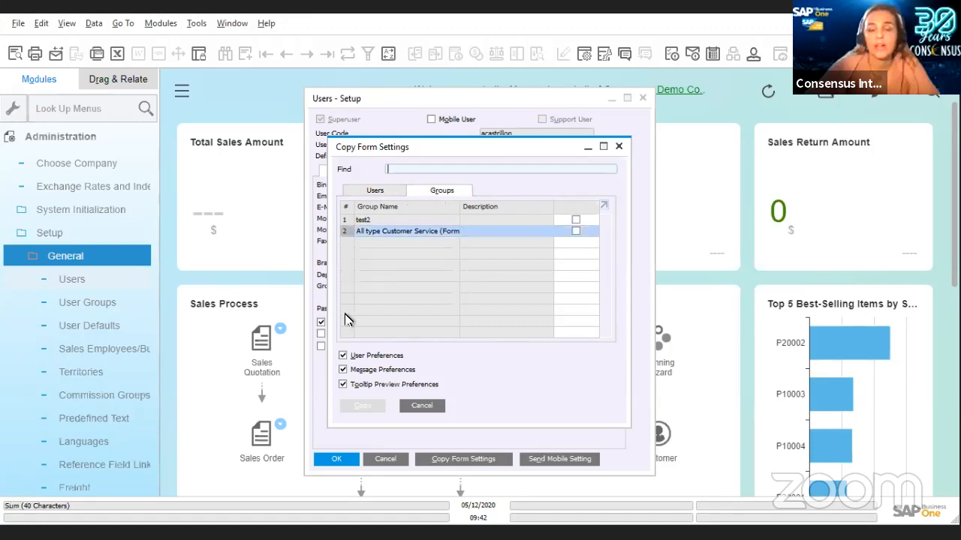
{"action": "left_click", "coordinate": [575, 232]}
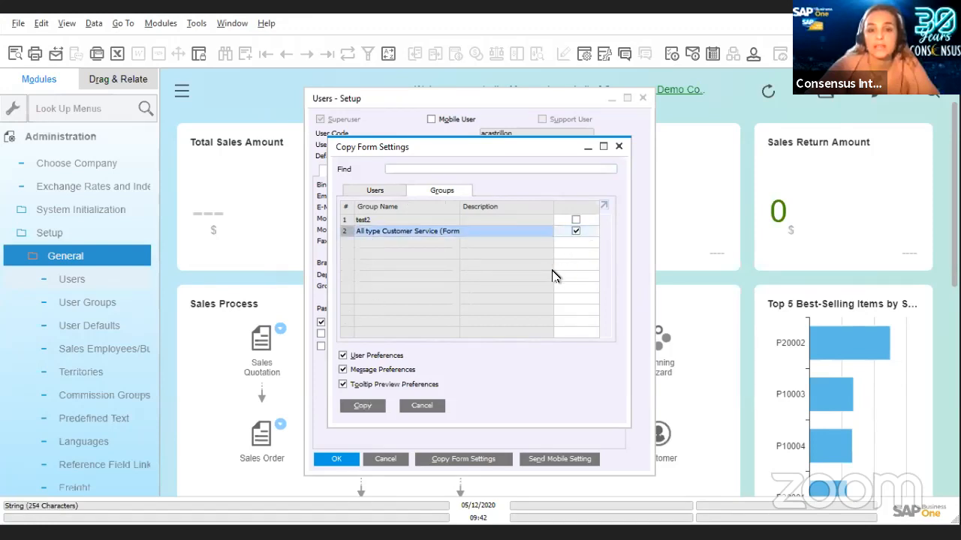
{"action": "left_click", "coordinate": [363, 406]}
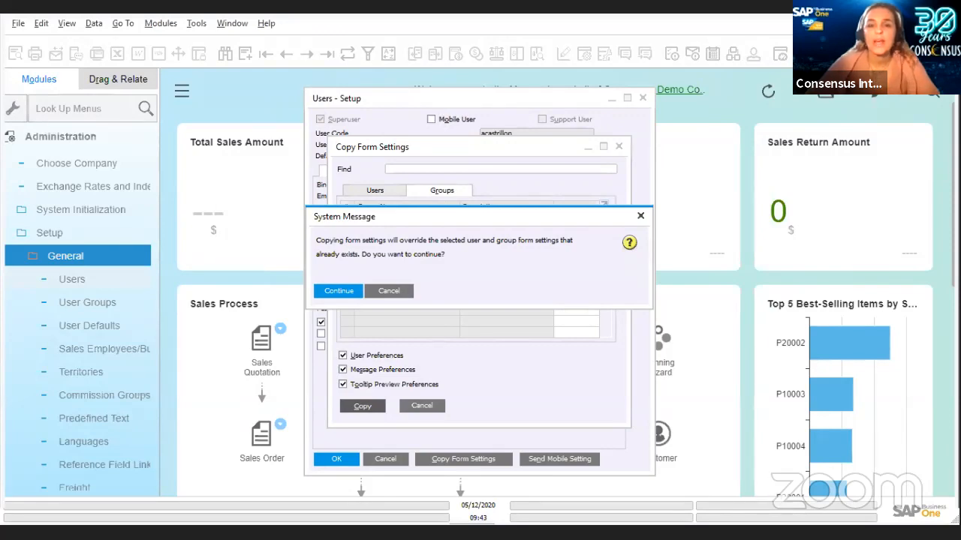
{"action": "key", "text": "alt+Tab"}
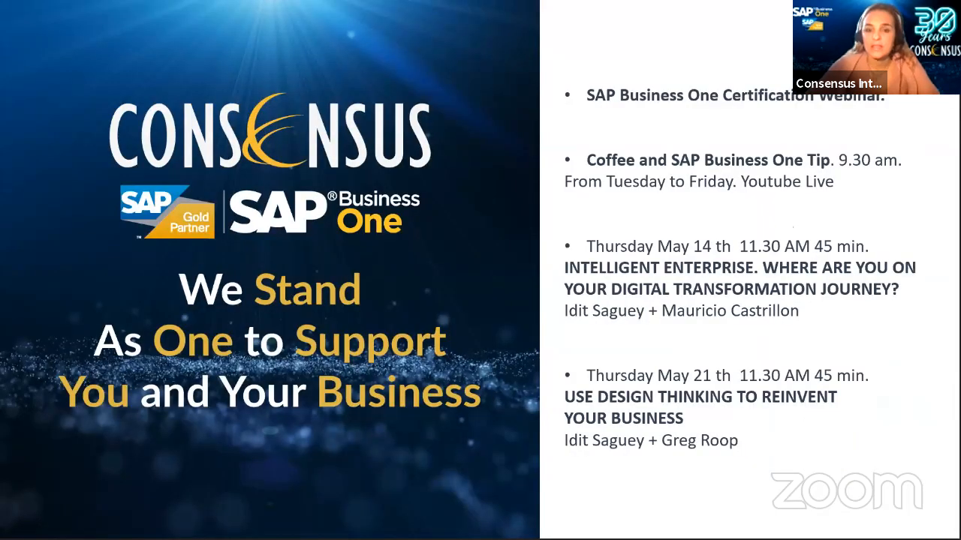